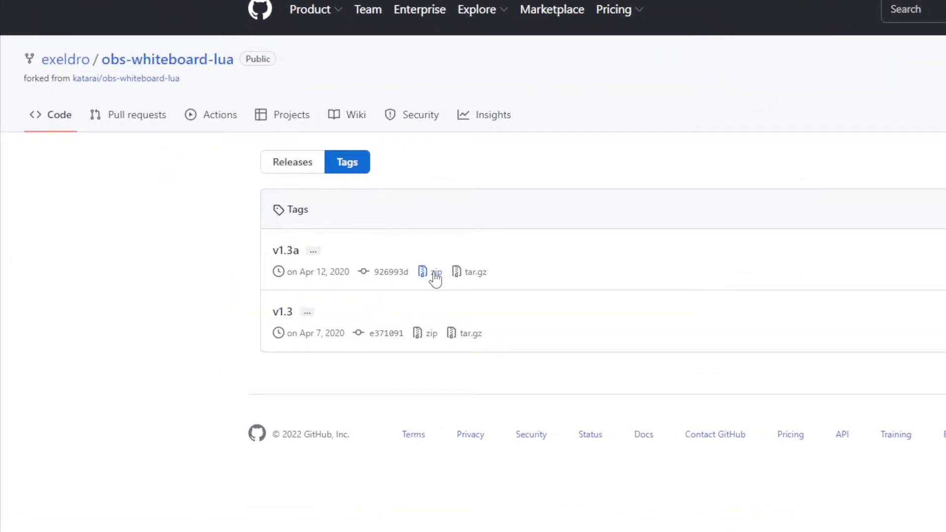
Step: Download the obs-whiteboard-lua v1.3a zip from GitHub Tags and show it in Downloads
click(436, 279)
right_click(69, 489)
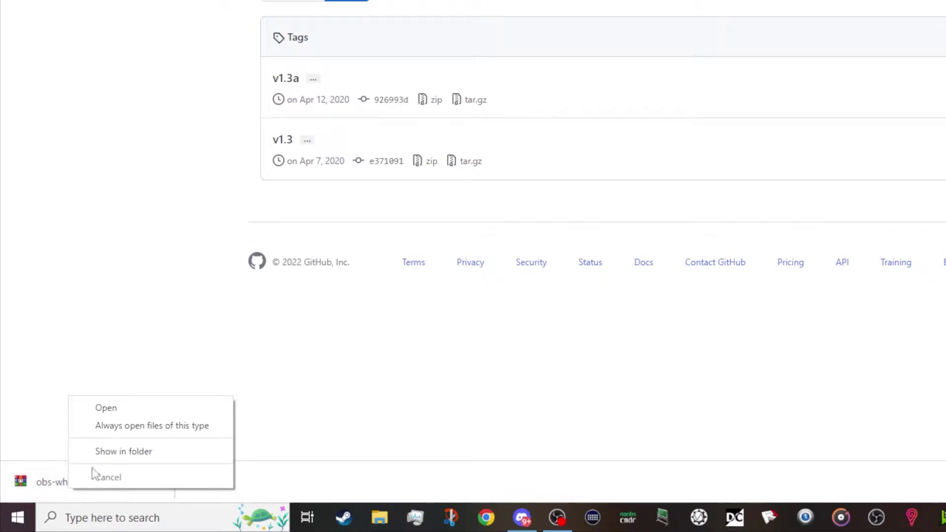
click(137, 453)
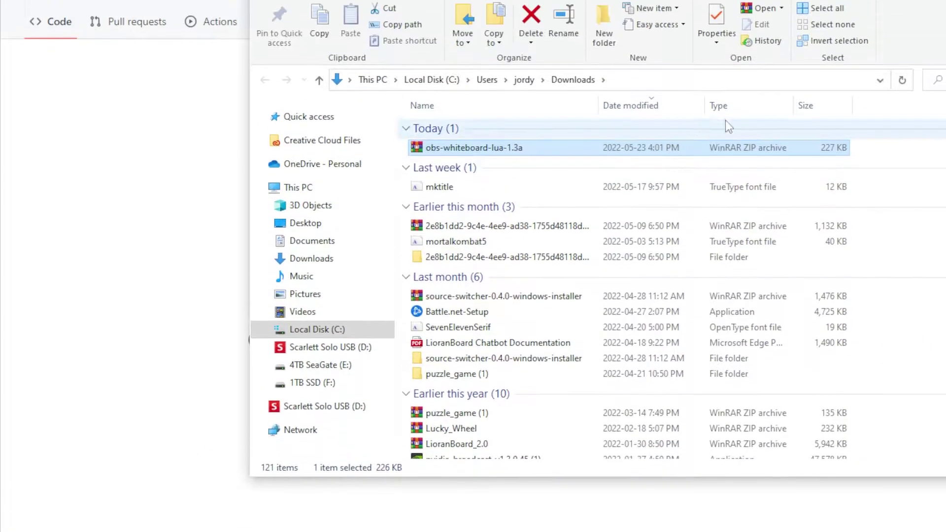
Step: Extract the obs-whiteboard-lua-1.3a zip into an obs-whiteboard-lua-1.3a folder
right_click(483, 155)
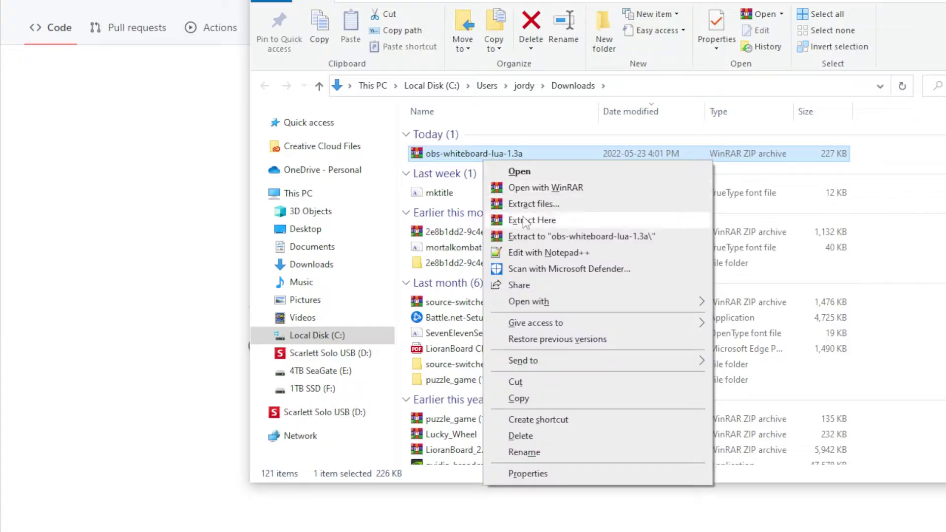
click(544, 237)
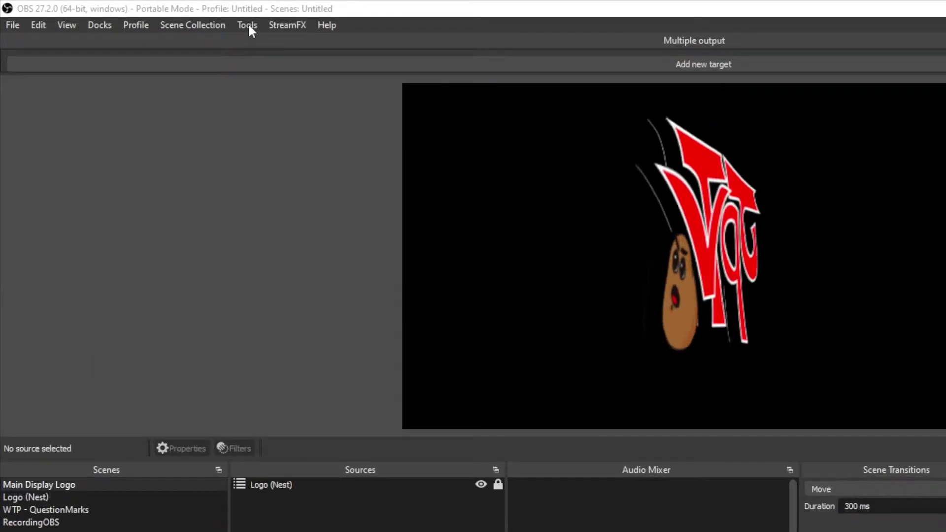
Step: Load Downloads\obs-whiteboard-lua-1.3a\obs-whiteboard-lua-1.3a\whiteboard.lua as an OBS script
click(247, 24)
click(264, 147)
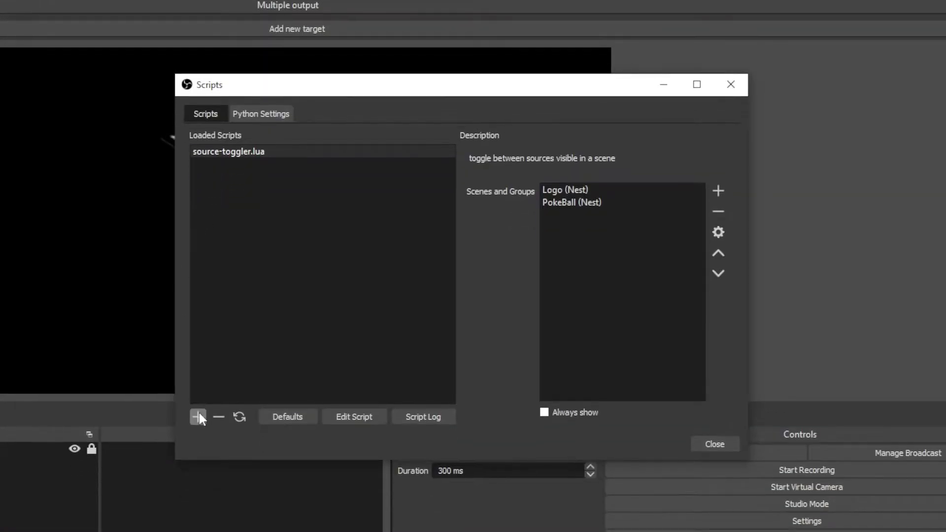
click(197, 452)
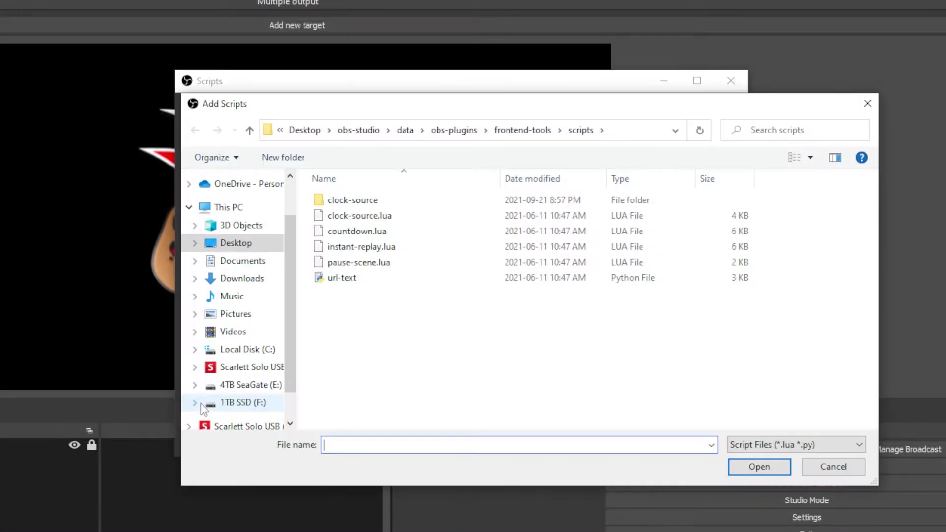
click(241, 279)
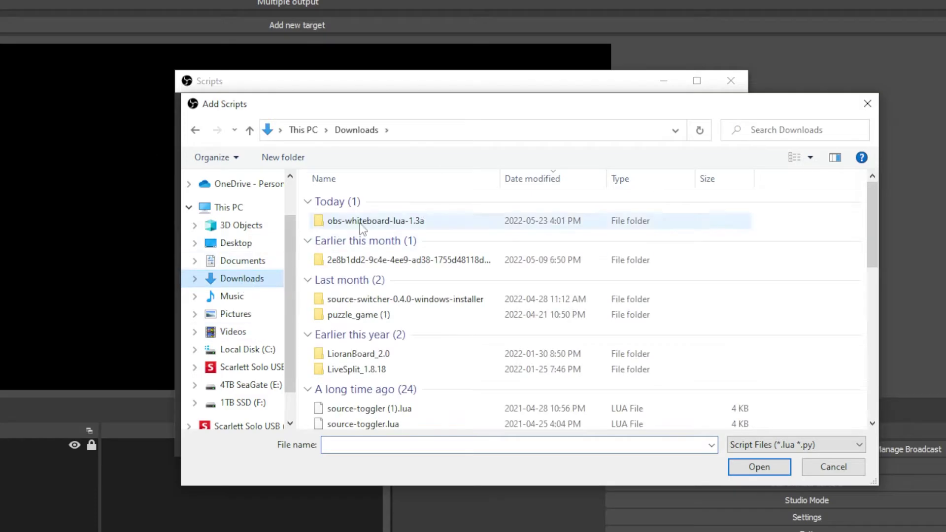
click(360, 222)
double_click(360, 221)
double_click(362, 198)
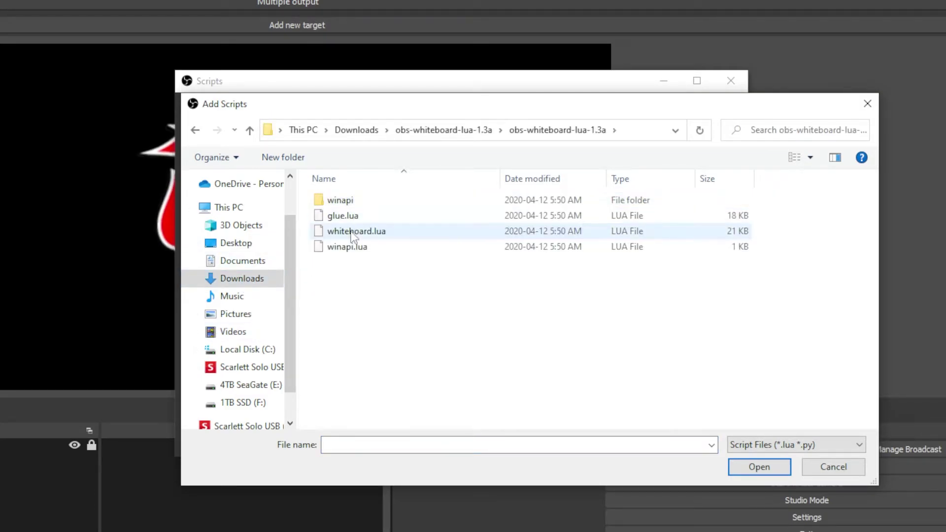
click(353, 231)
click(742, 463)
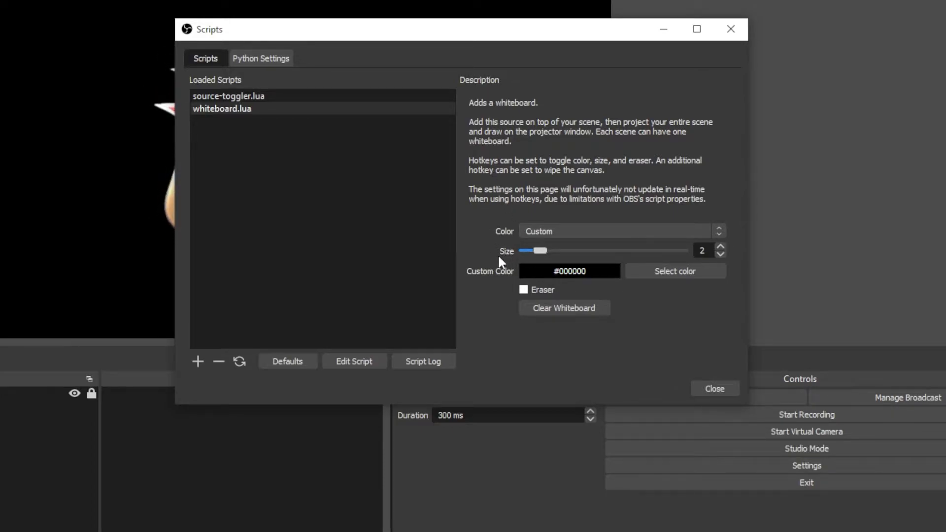
Step: Change the whiteboard drawing colour from #000000 to red #ff0000
click(656, 272)
click(307, 161)
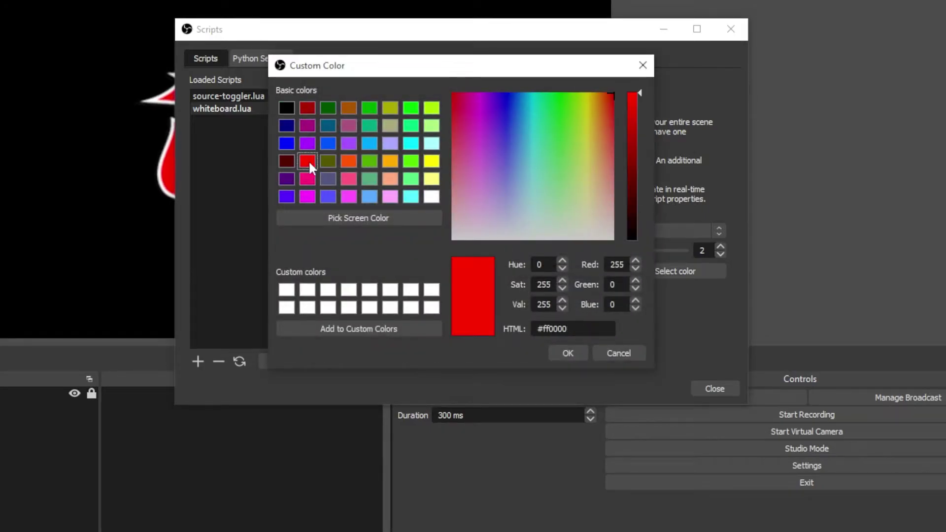
click(568, 353)
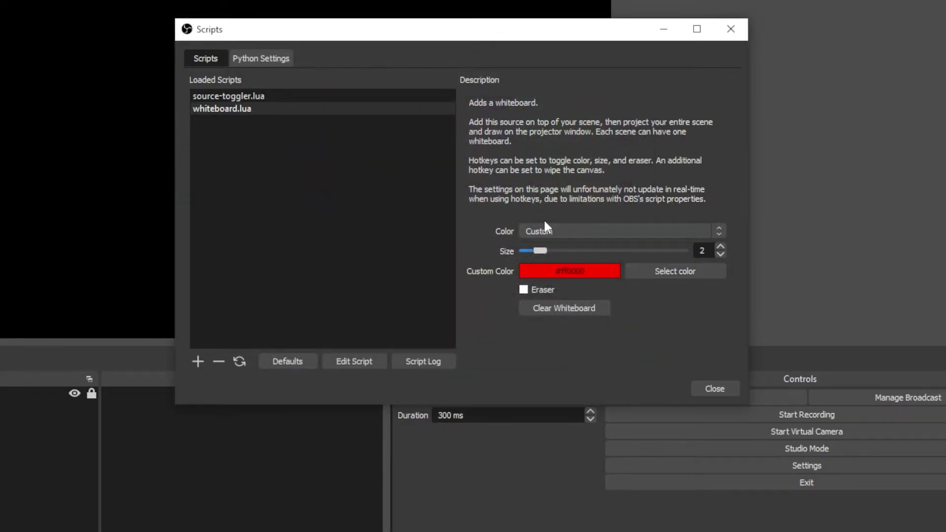
Step: Add a Whiteboard source above Logo (Nest) and lock it in place
click(712, 389)
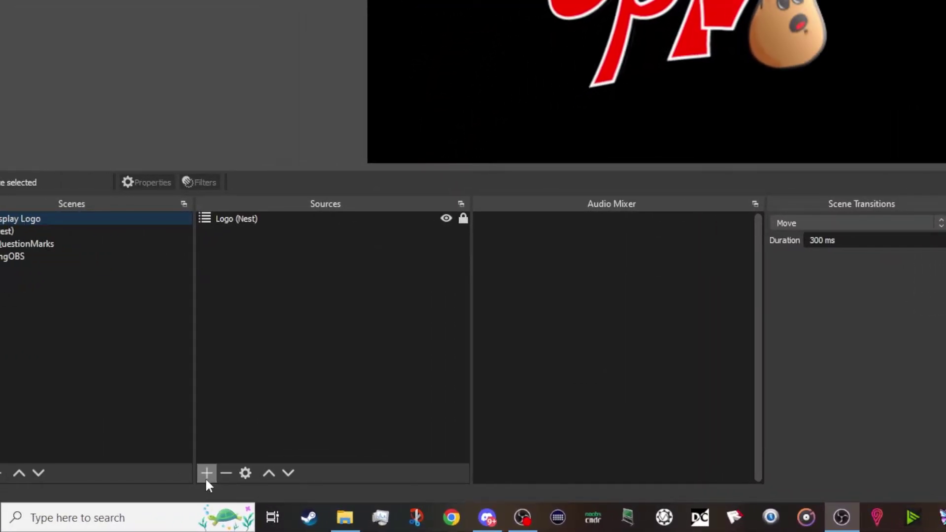
click(207, 474)
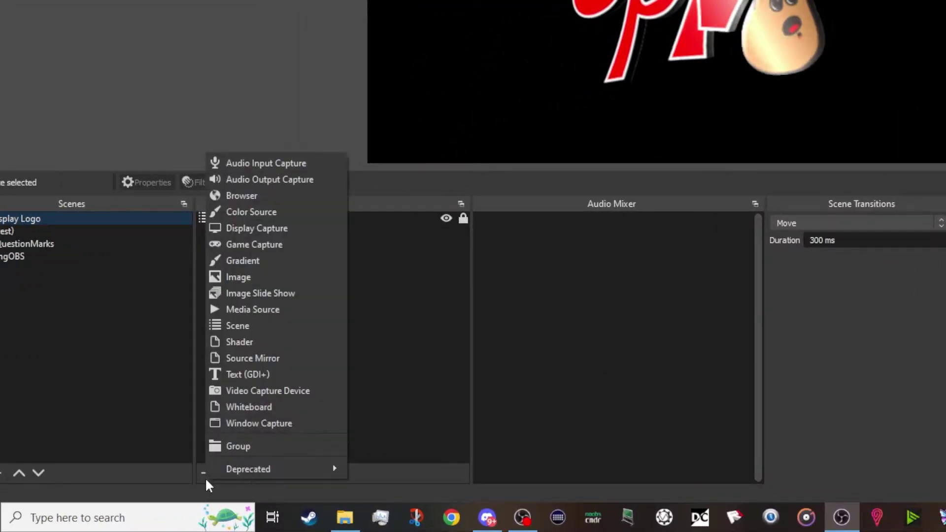
click(250, 406)
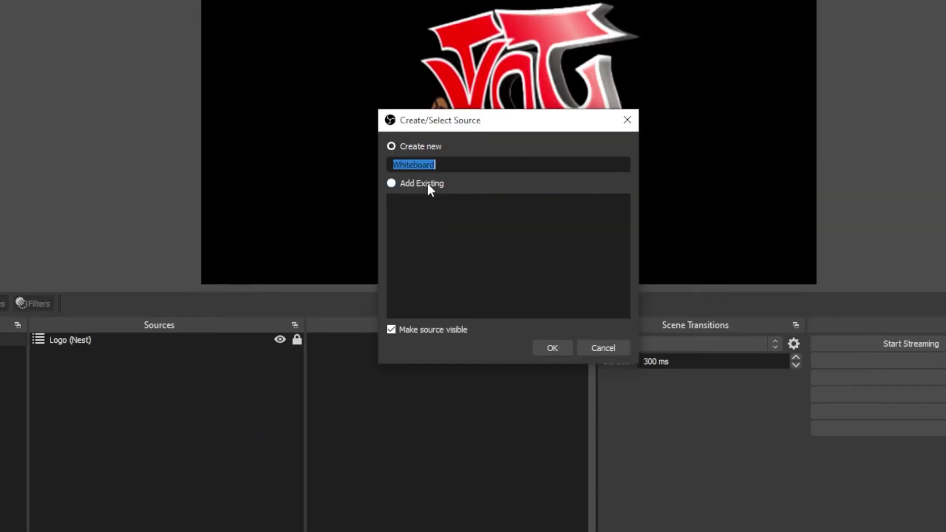
click(550, 347)
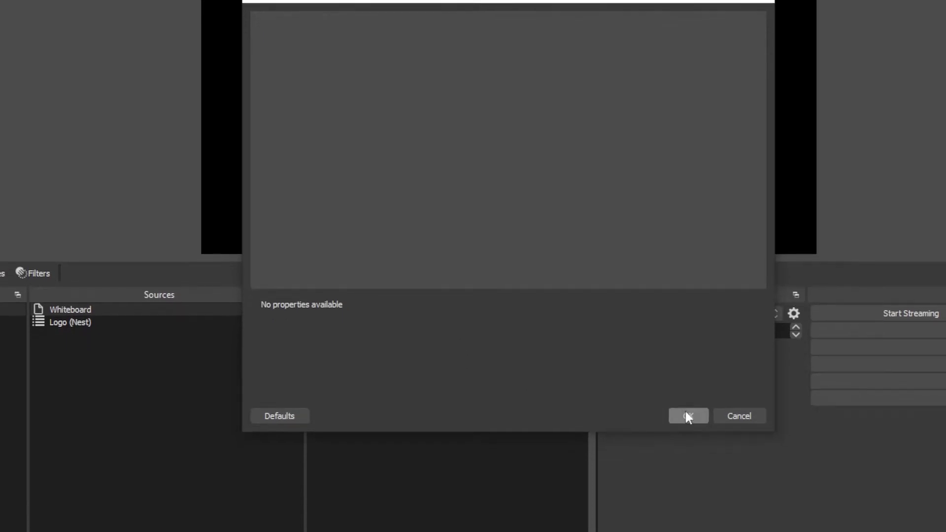
click(688, 445)
click(297, 308)
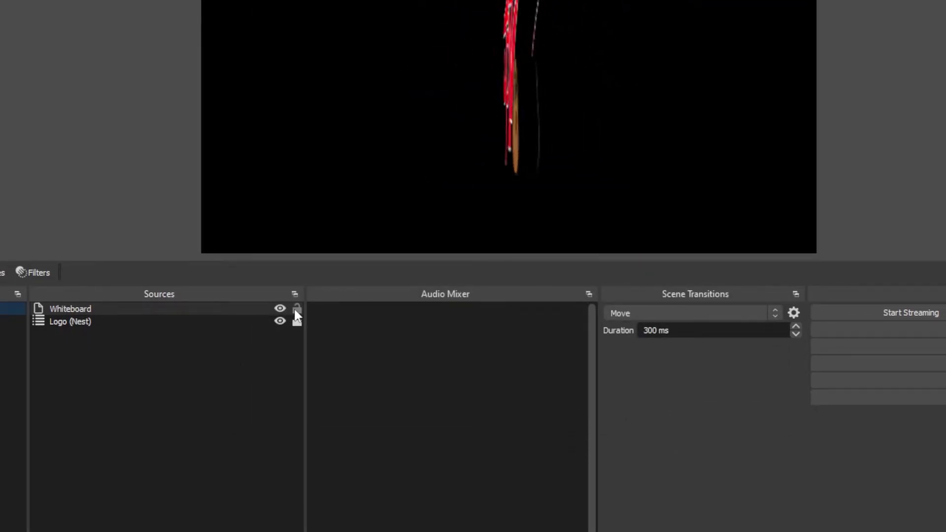
mouse_move(112, 310)
mouse_down()
mouse_move(114, 342)
mouse_move(130, 306)
mouse_up()
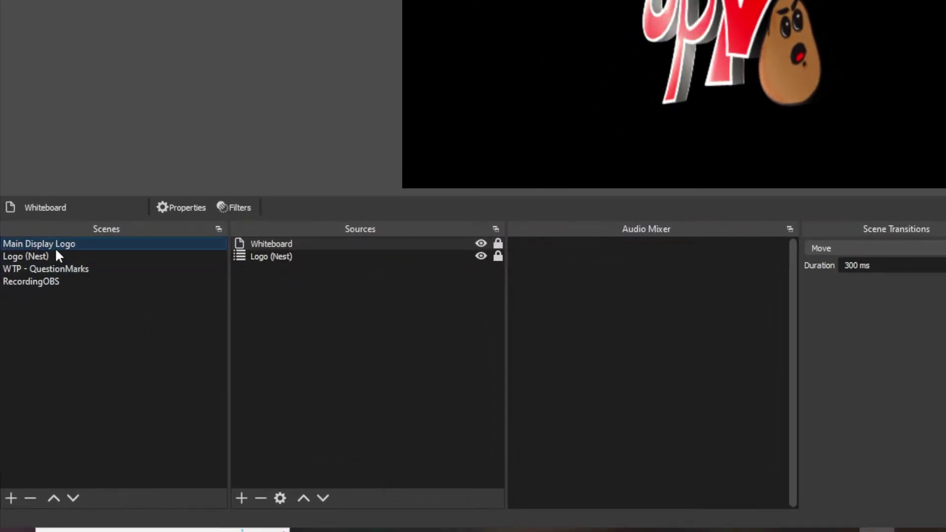
Step: Open an enlarged windowed projector of the Main Display Logo scene
right_click(54, 247)
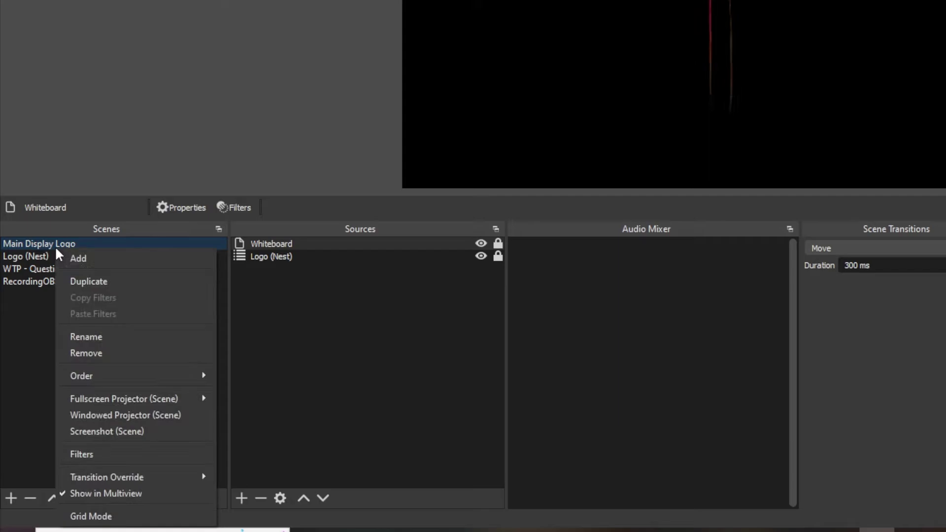
click(127, 416)
drag(705, 36, 482, 21)
drag(212, 139, 187, 132)
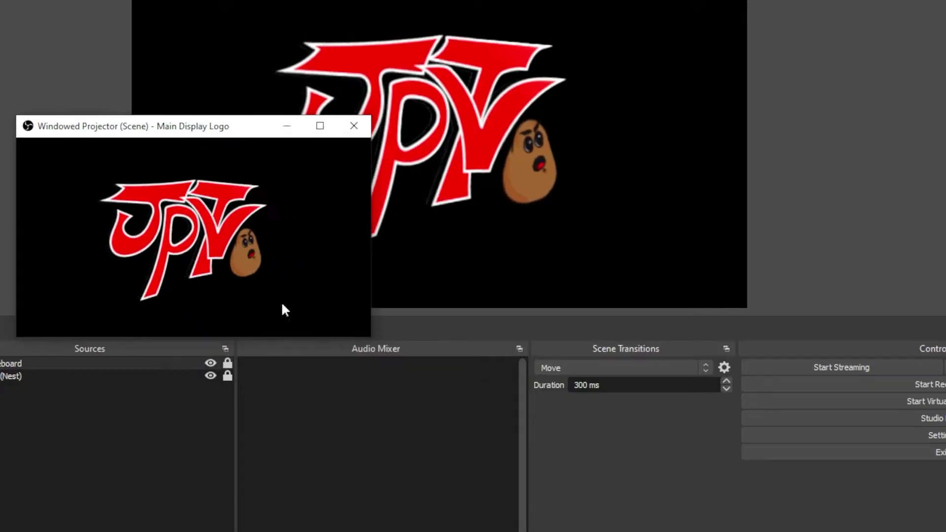
drag(370, 337, 765, 519)
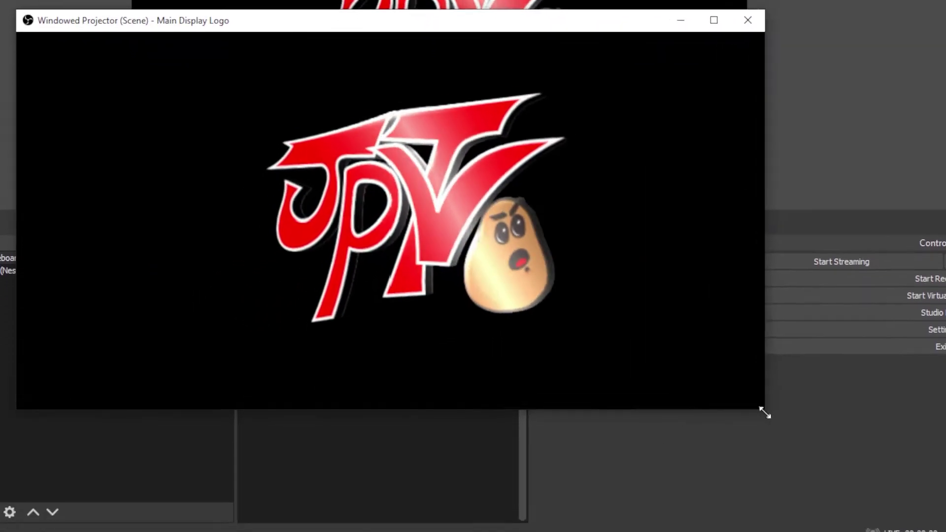
mouse_move(765, 414)
mouse_down()
mouse_move(834, 415)
mouse_move(821, 455)
mouse_up()
Step: Scribble red loops across the logo in the projector window
mouse_move(353, 193)
mouse_down()
mouse_move(456, 245)
mouse_move(166, 174)
mouse_up()
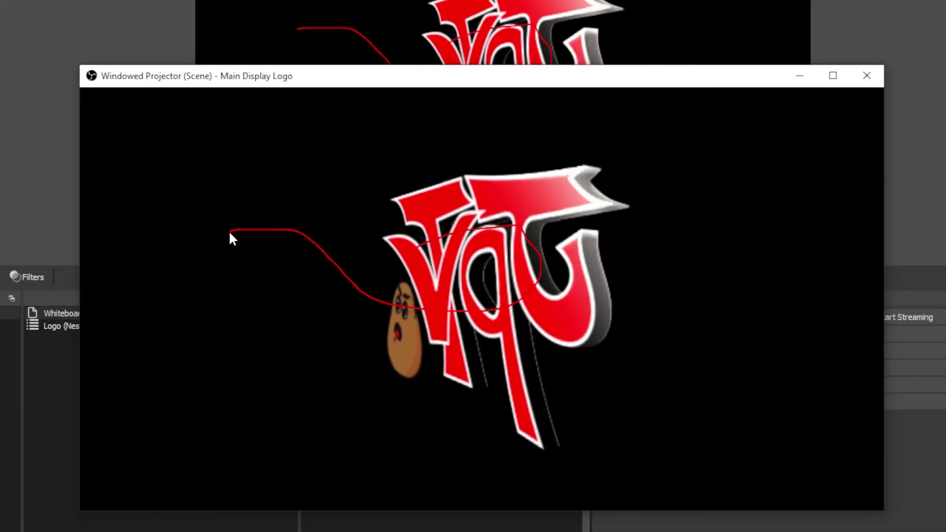
mouse_move(230, 229)
mouse_down()
mouse_move(517, 313)
mouse_move(545, 267)
mouse_move(661, 169)
mouse_move(427, 369)
mouse_move(294, 372)
mouse_move(279, 312)
mouse_move(217, 186)
mouse_move(622, 201)
mouse_up()
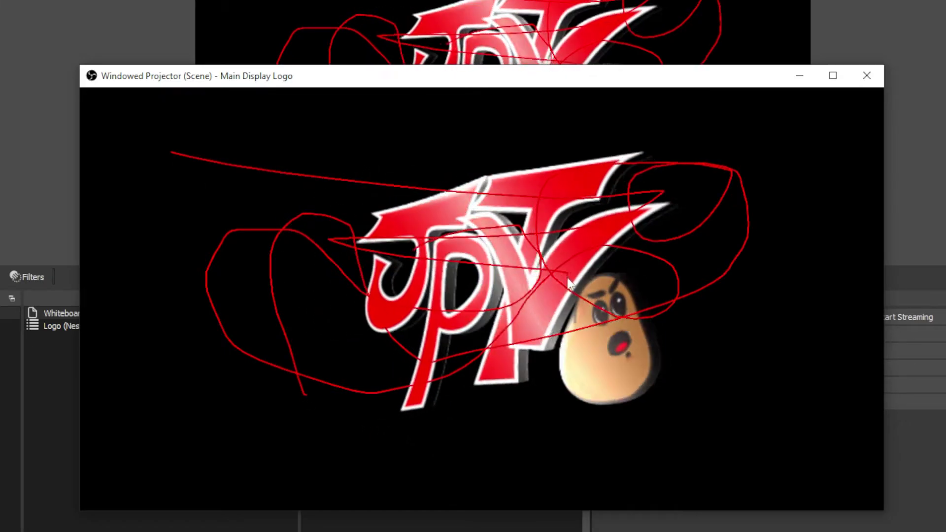
drag(440, 84, 945, 160)
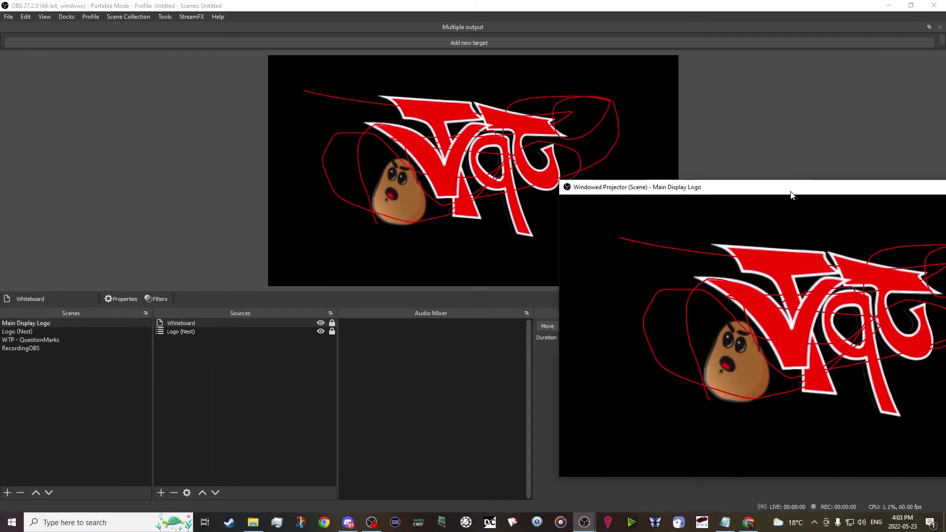
drag(792, 196, 718, 205)
click(165, 17)
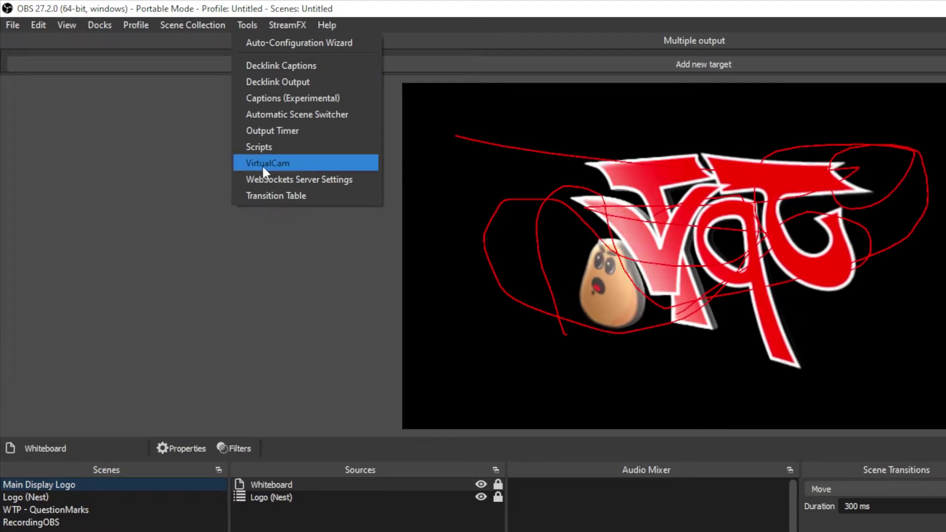
Step: Wipe the red drawing with Clear Whiteboard in the script settings
click(259, 147)
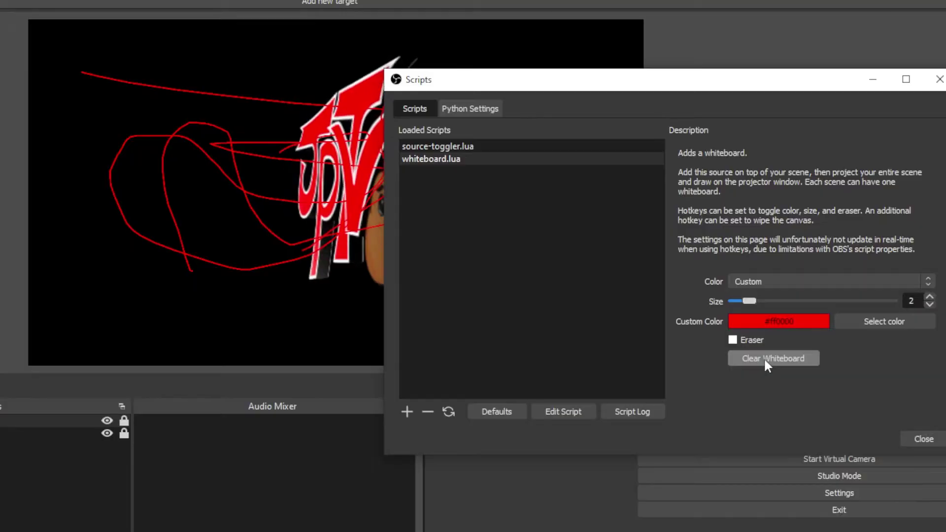
click(764, 357)
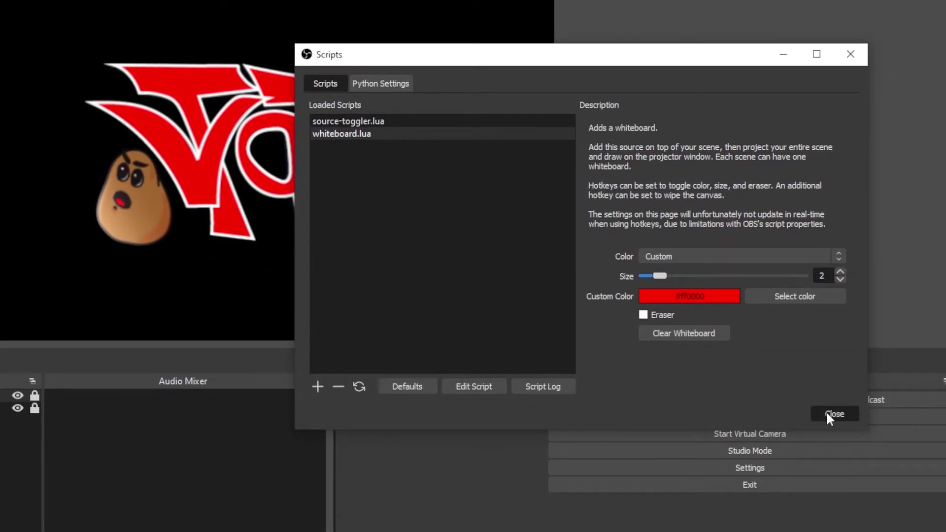
click(924, 439)
Step: Show the whiteboard hotkeys, including Clear Whiteboard, in Settings > Hotkeys
click(11, 24)
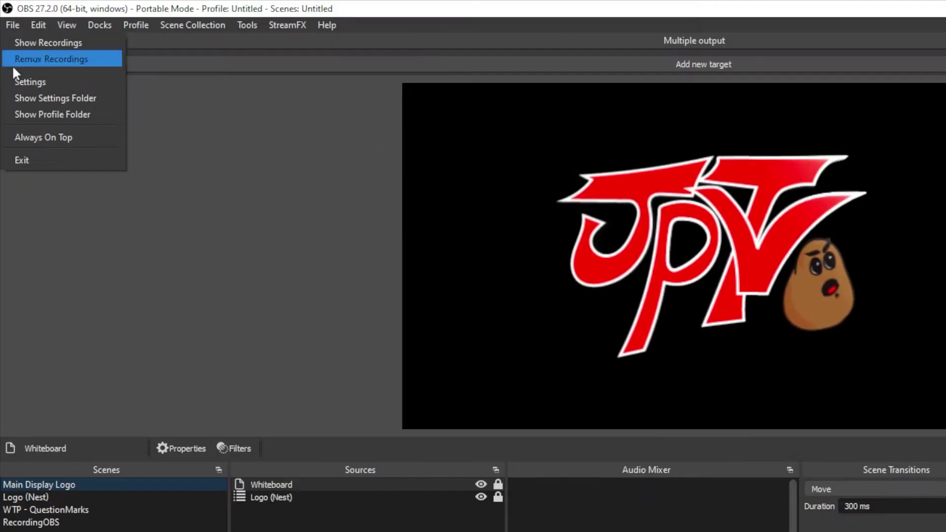
click(34, 81)
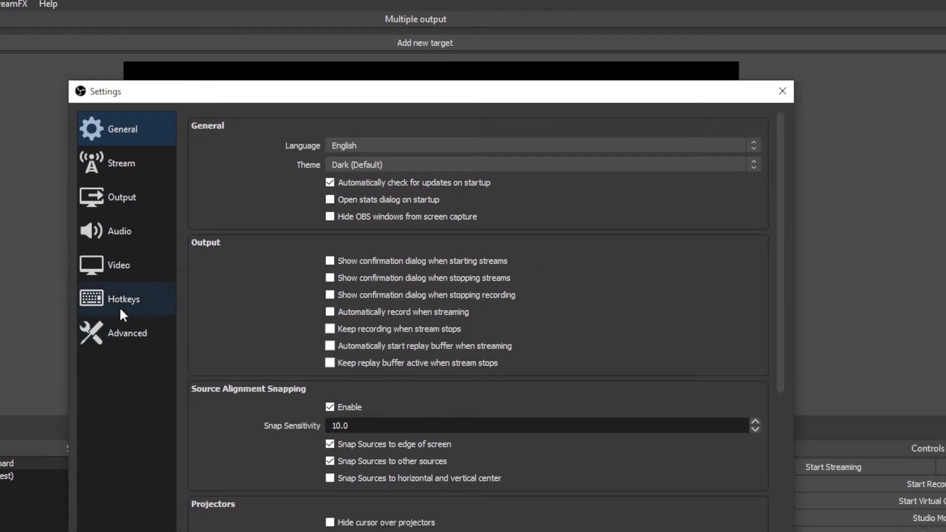
click(122, 310)
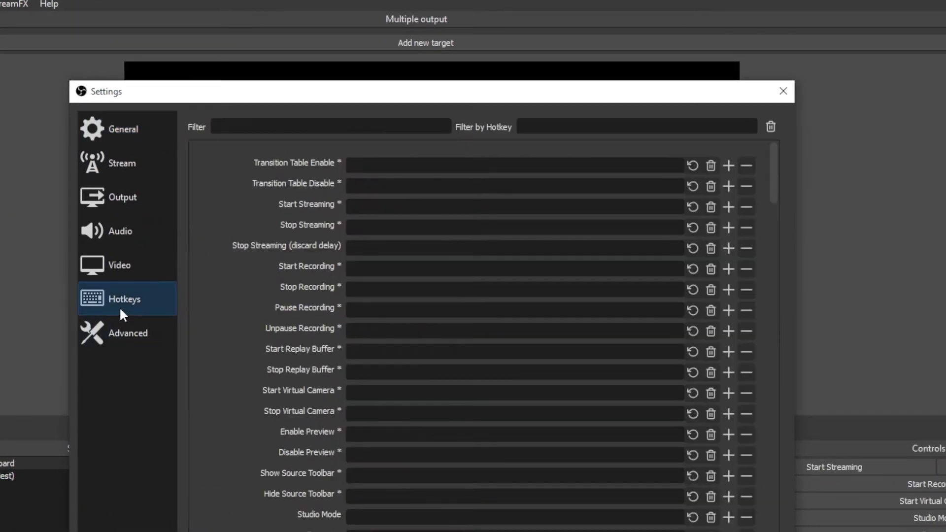
scroll(338, 368, down, 3)
scroll(339, 376, down, 3)
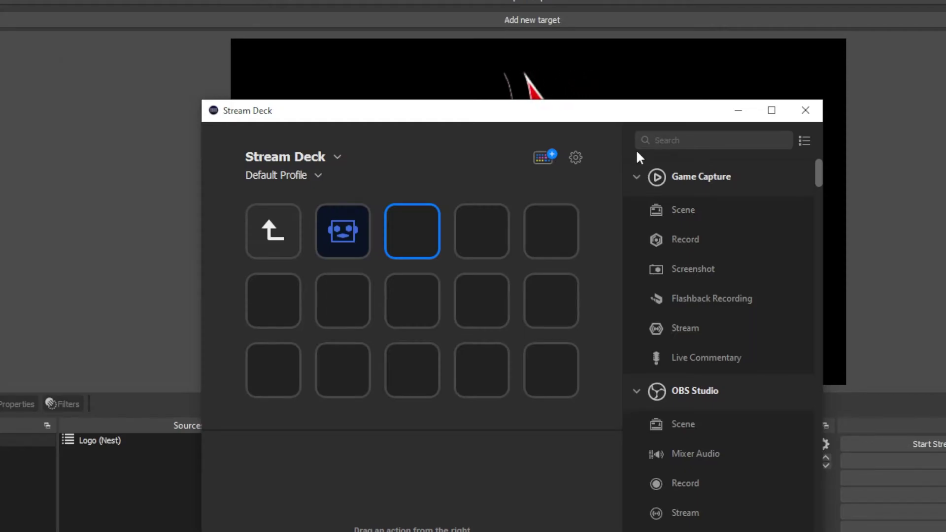
Step: Put a Hotkey action titled 'Clear WB' on the third key, sending Ctrl+Numpad 9
text(hotk)
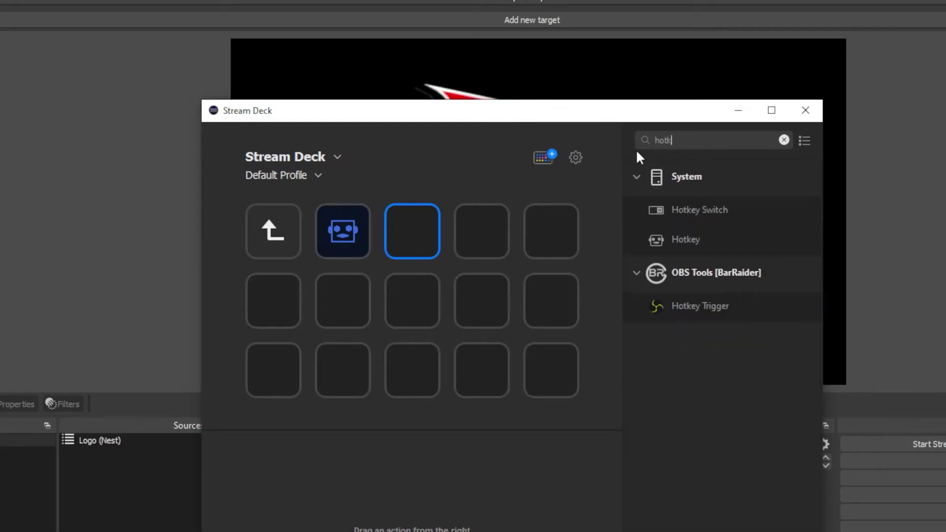
text(ey)
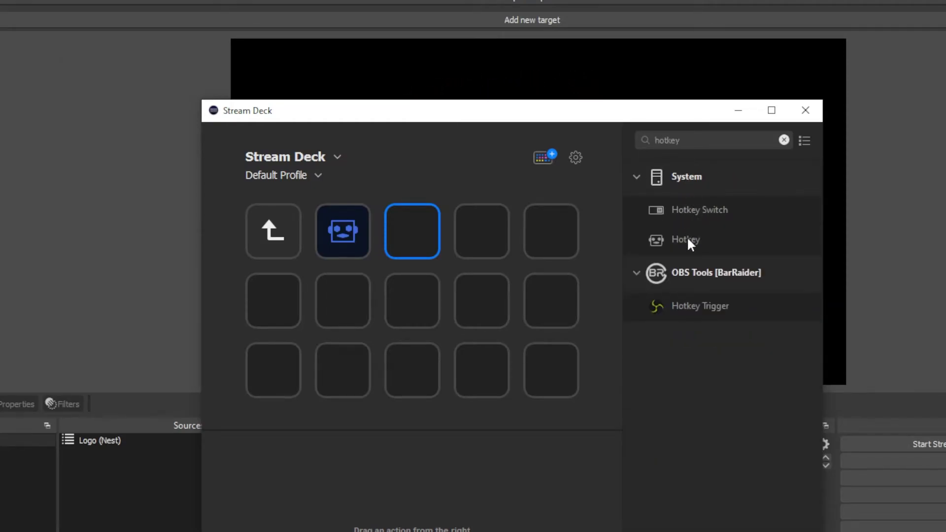
drag(687, 244, 415, 233)
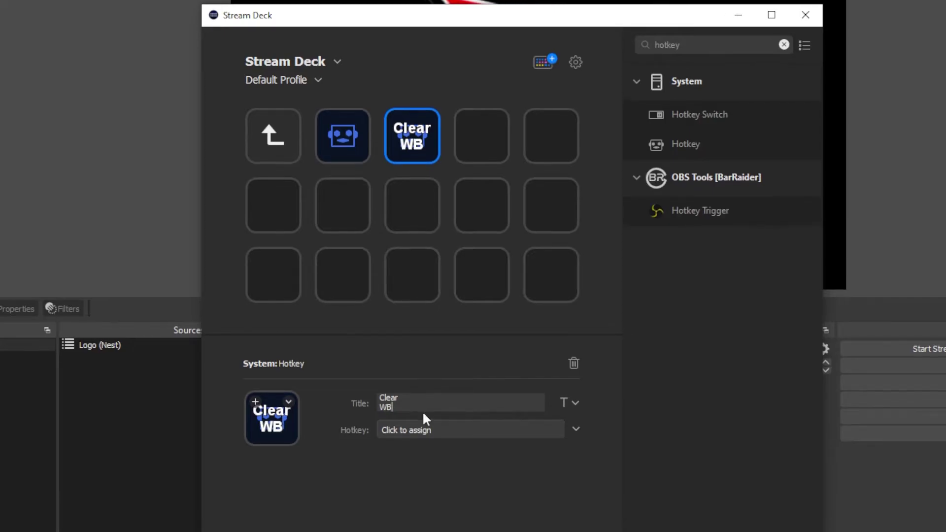
click(450, 443)
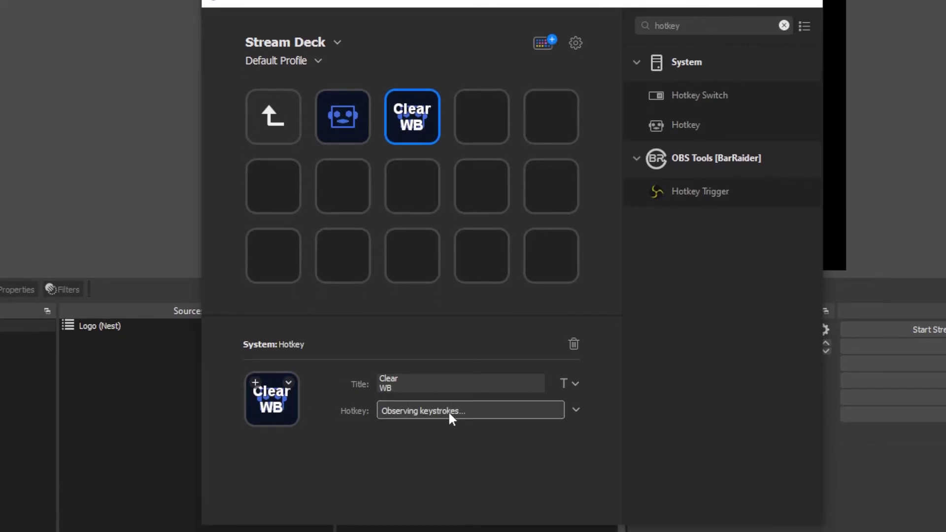
key(ctrl+KP_9)
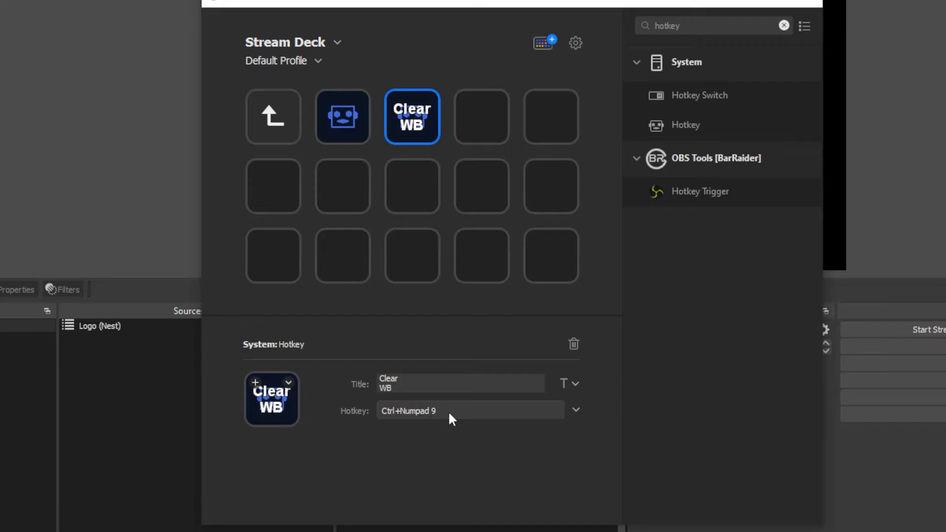